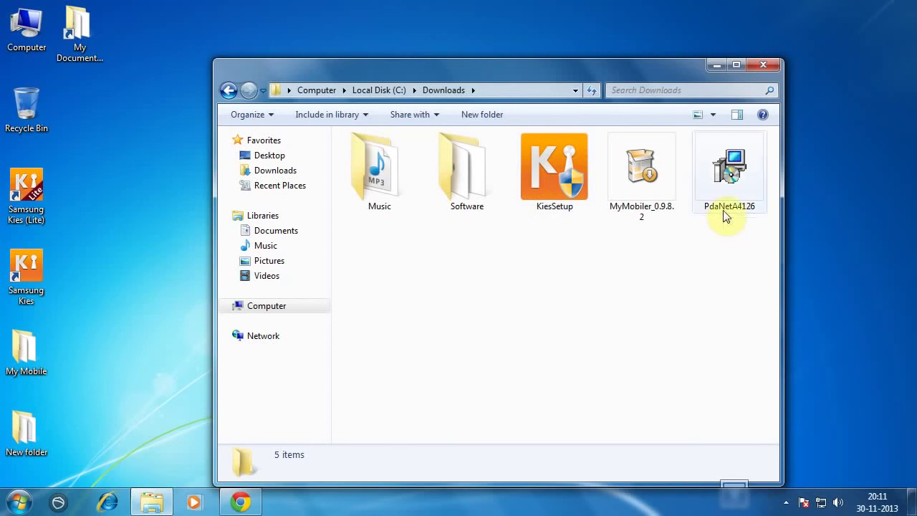
{"action": "mouse_move", "coordinate": [725, 215]}
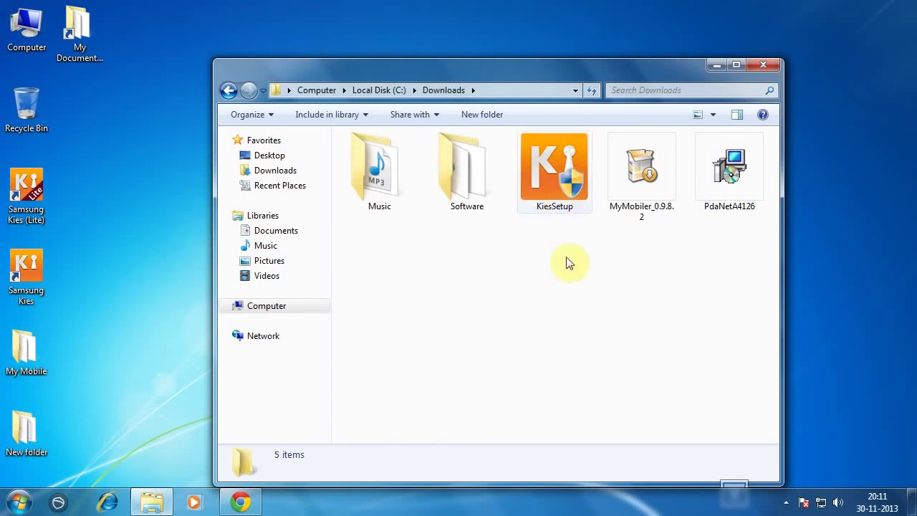
{"action": "mouse_move", "coordinate": [558, 210]}
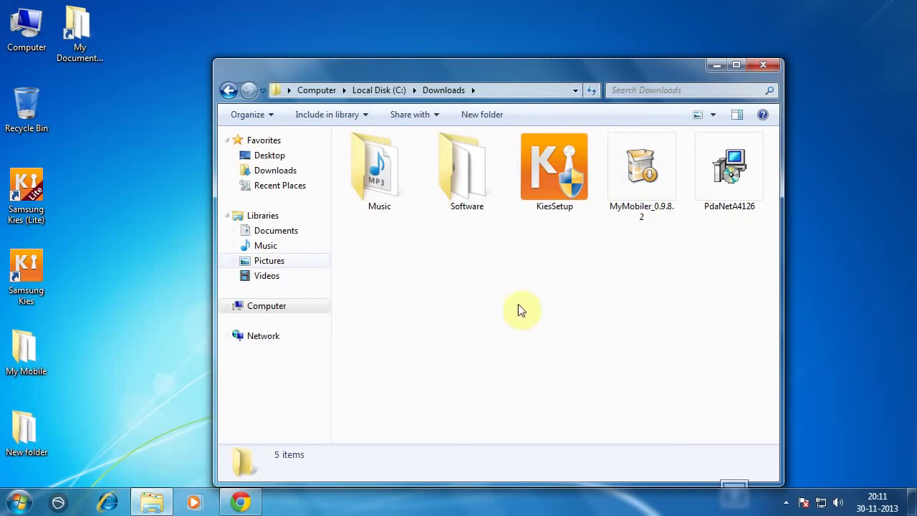
Run the MyMobiler_0.9.8.2 installer past the security warning and delete the old My Mobile desktop folder.
{"action": "double_click", "coordinate": [634, 210]}
{"action": "left_click", "coordinate": [498, 263]}
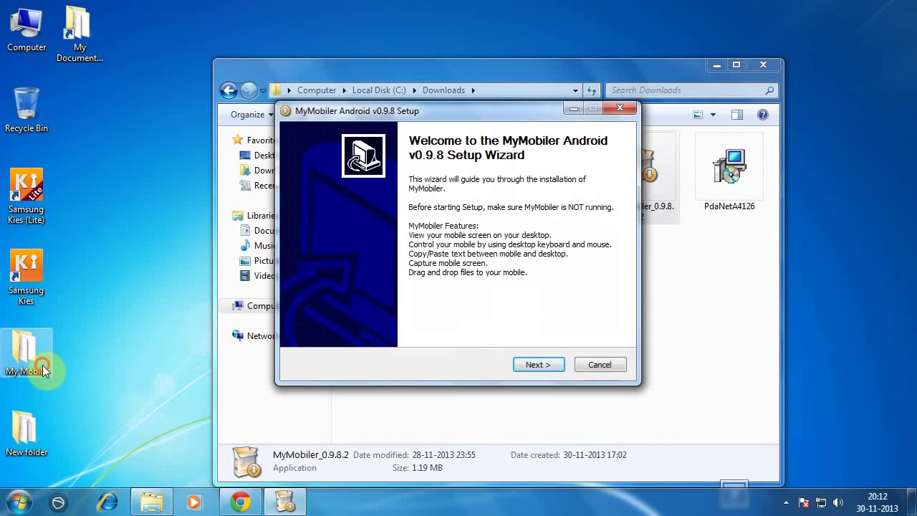
{"action": "left_click", "coordinate": [43, 371]}
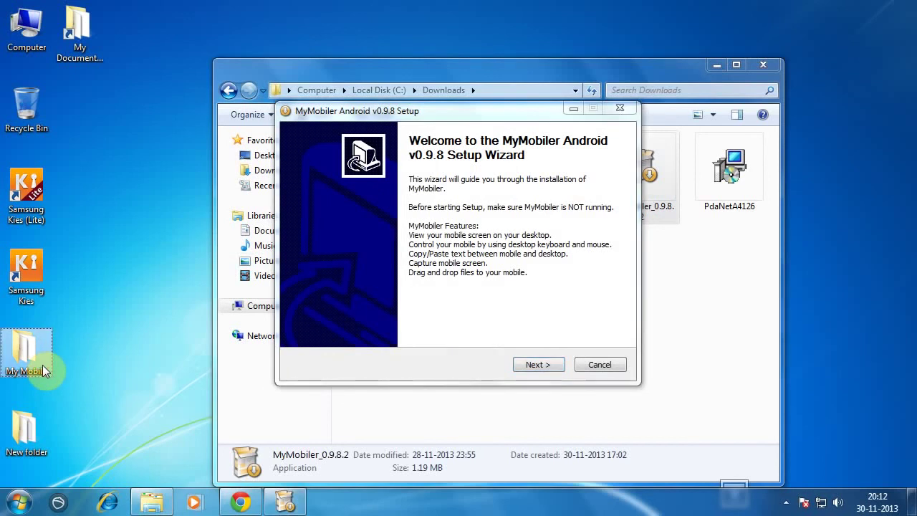
{"action": "key", "text": "Delete"}
{"action": "key", "text": "Return"}
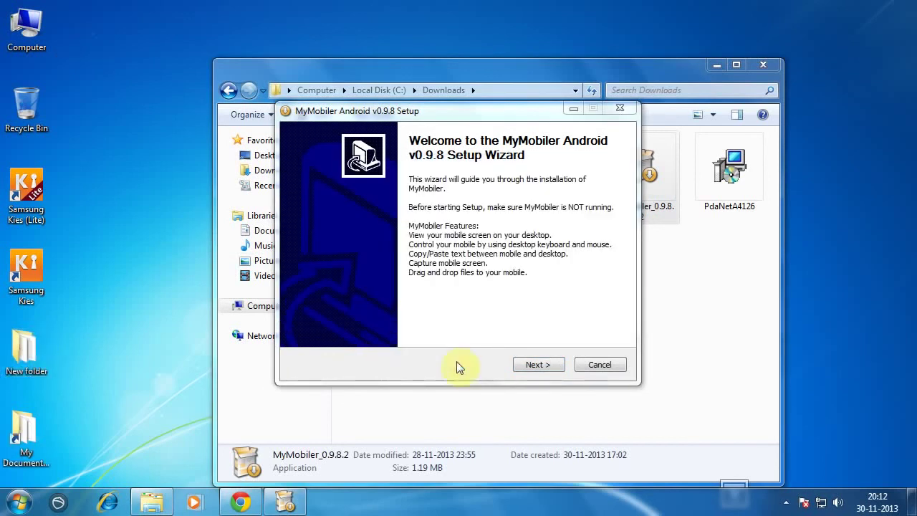
Accept the licence, install MyMobiler Android v0.9.8, finish the wizard and launch it.
{"action": "left_click", "coordinate": [537, 367]}
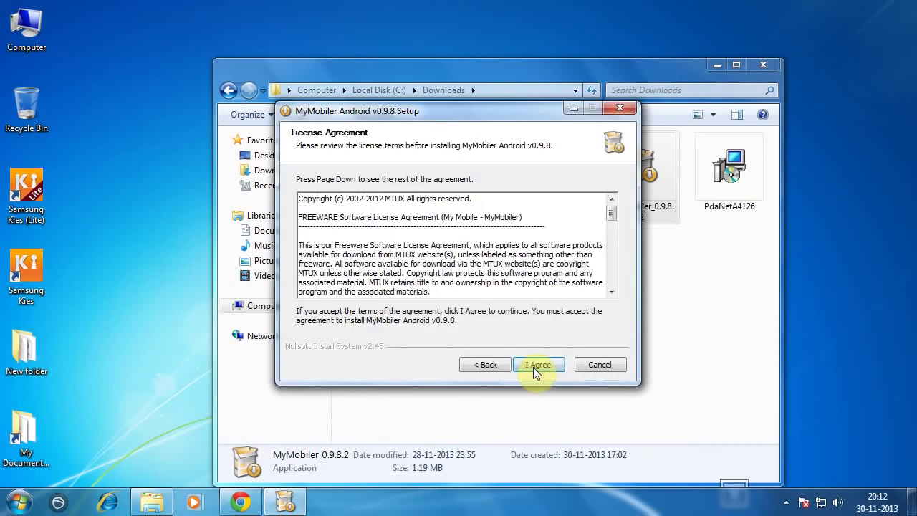
{"action": "left_click", "coordinate": [536, 367]}
{"action": "left_click", "coordinate": [537, 367]}
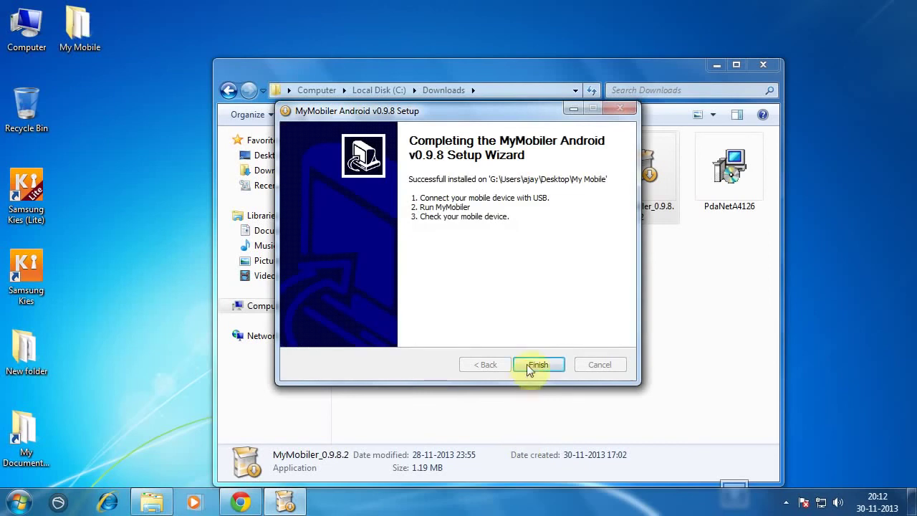
{"action": "left_click", "coordinate": [527, 364]}
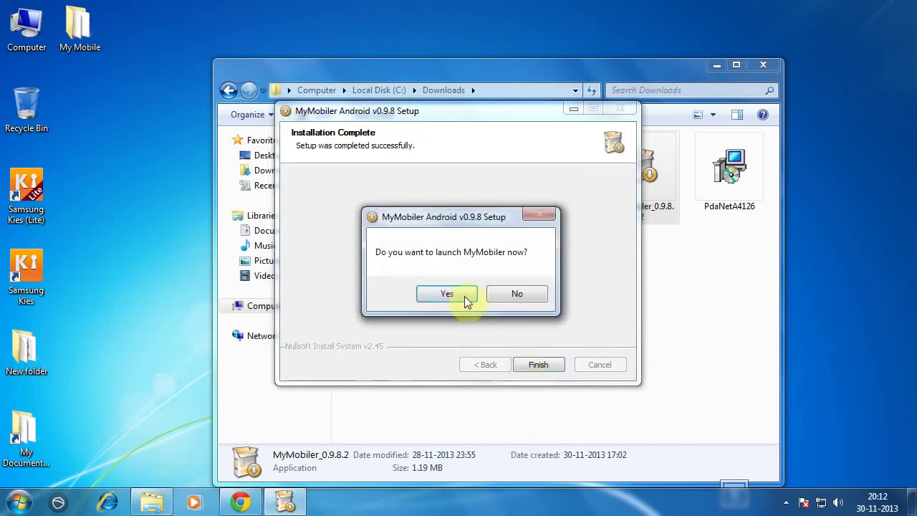
{"action": "left_click", "coordinate": [456, 297]}
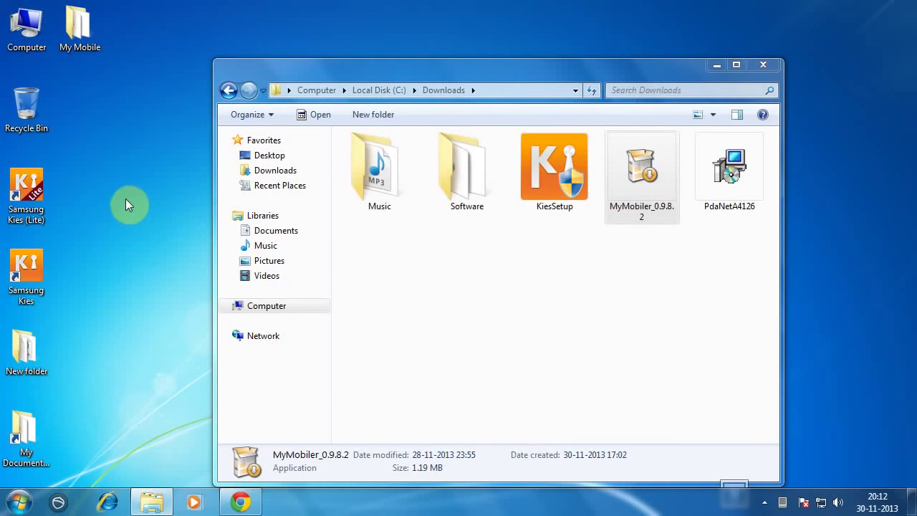
Open the new My Mobile desktop folder, start MyMobiler from its shortcut, and check the hidden tray icons.
{"action": "left_click", "coordinate": [84, 32]}
{"action": "double_click", "coordinate": [84, 32]}
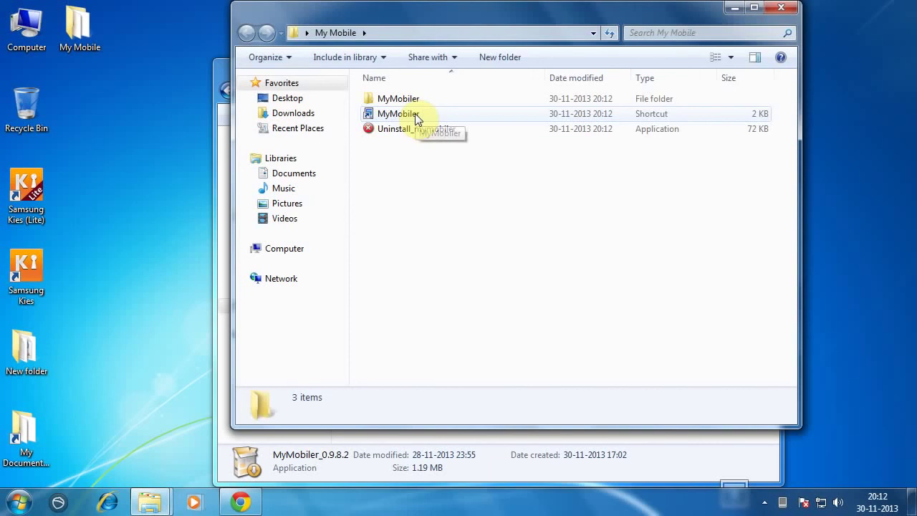
{"action": "double_click", "coordinate": [416, 117]}
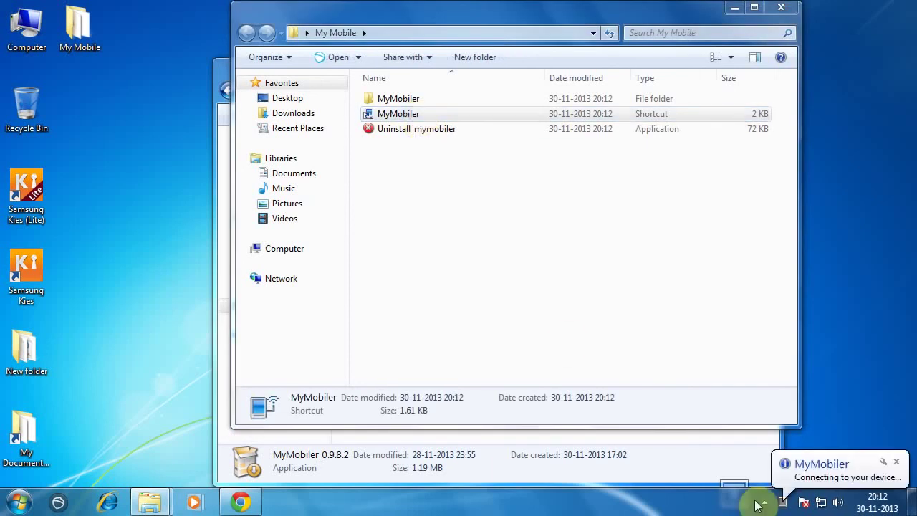
{"action": "left_click", "coordinate": [419, 117]}
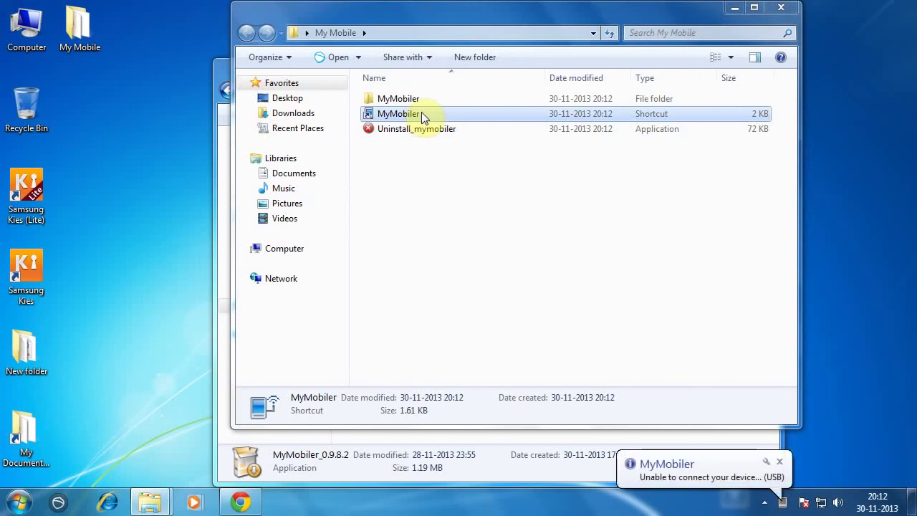
{"action": "left_click", "coordinate": [786, 503]}
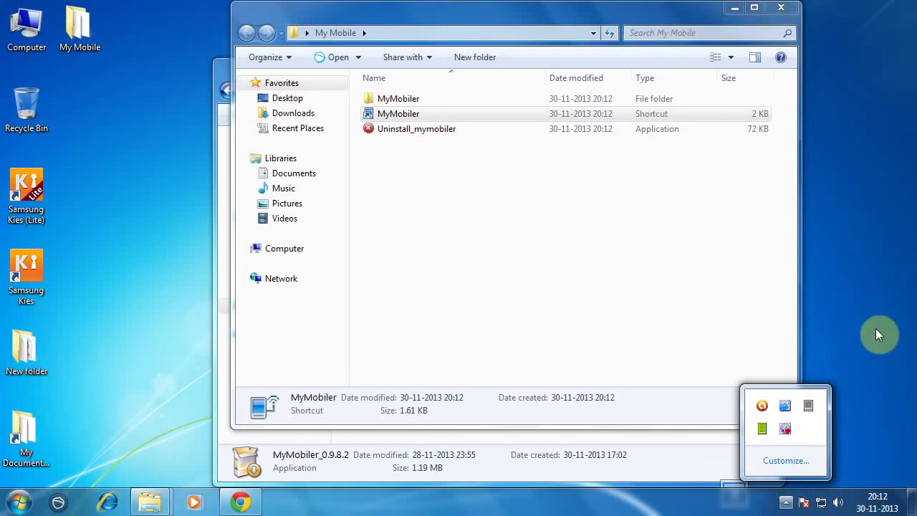
{"action": "key", "text": "Escape"}
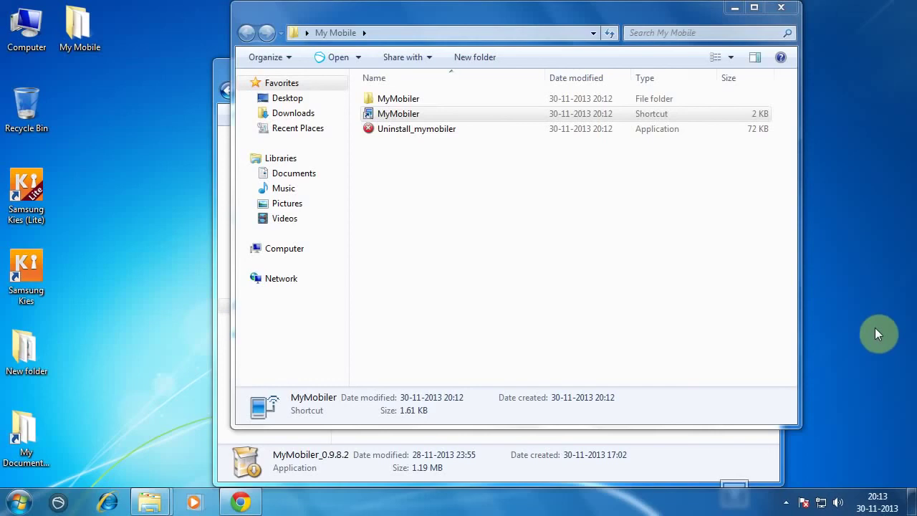
Close the My Mobile folder, choose Connect from MyMobiler's tray menu, then bring up its Android Device submenu.
{"action": "left_click", "coordinate": [781, 7]}
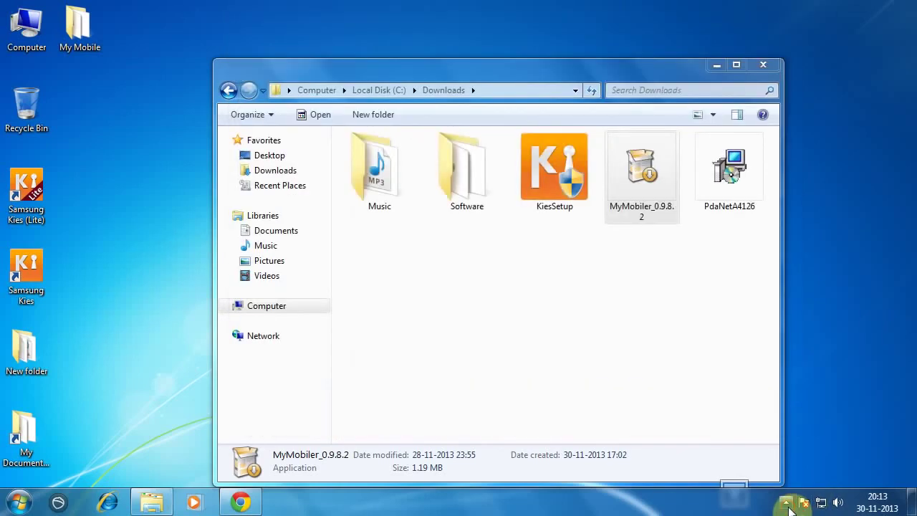
{"action": "left_click", "coordinate": [786, 503]}
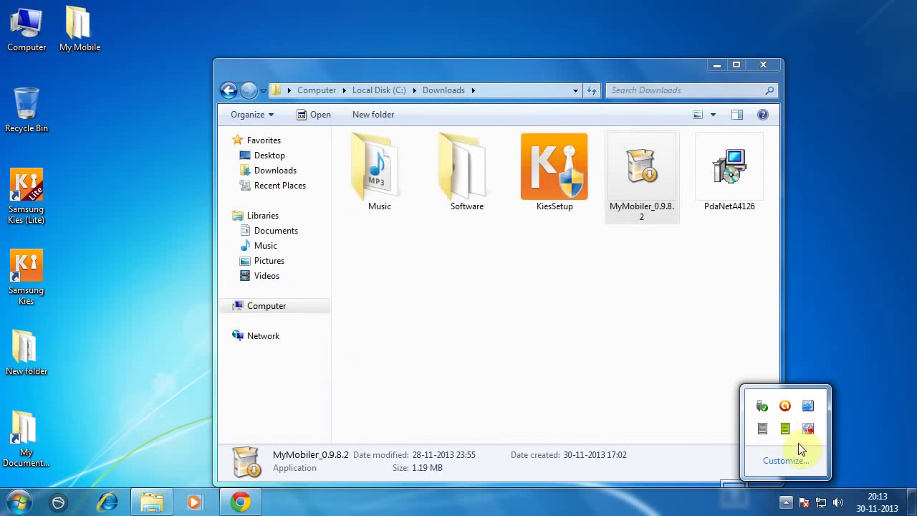
{"action": "right_click", "coordinate": [766, 428]}
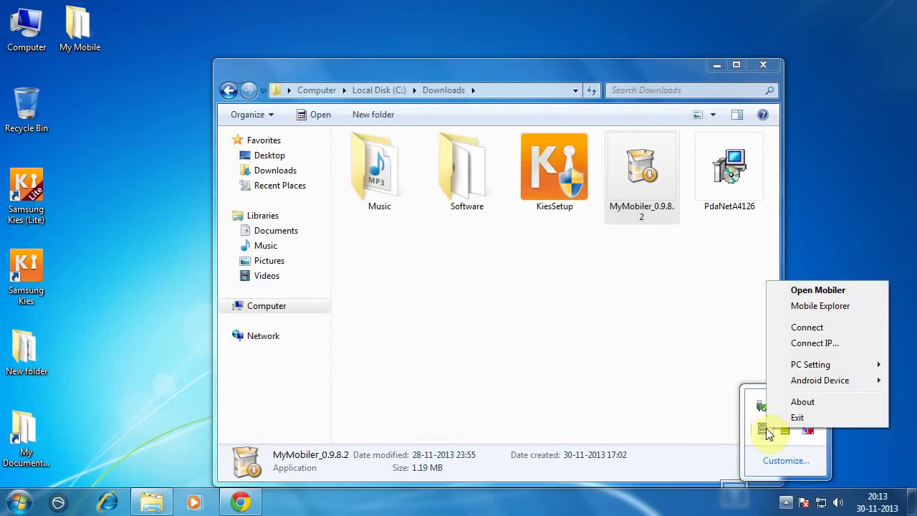
{"action": "left_click", "coordinate": [819, 333]}
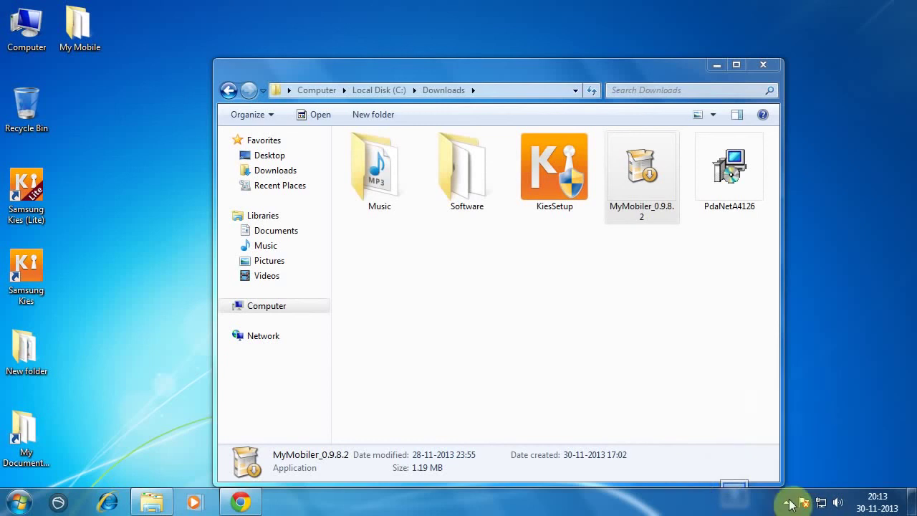
{"action": "right_click", "coordinate": [764, 428]}
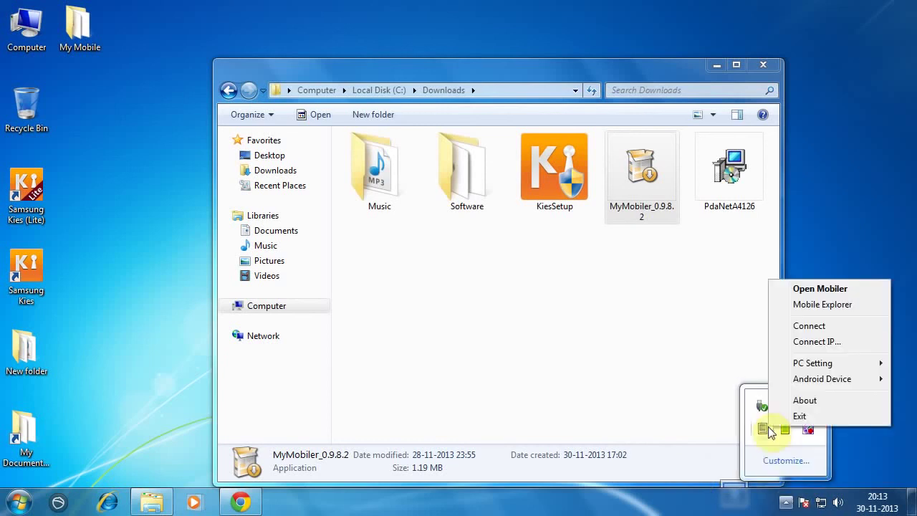
{"action": "mouse_move", "coordinate": [829, 379]}
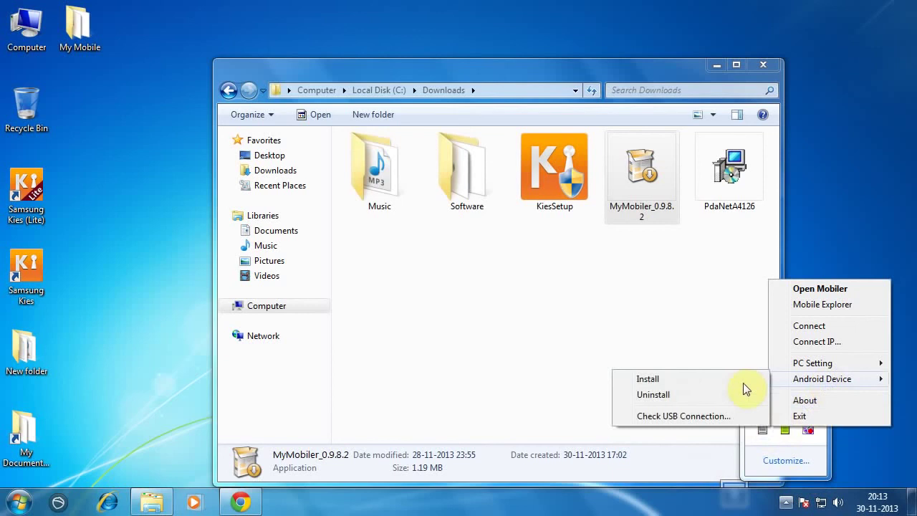
Choose Install under Android Device to put the MyMobiler companion app on the USB-connected phone.
{"action": "left_click", "coordinate": [685, 379]}
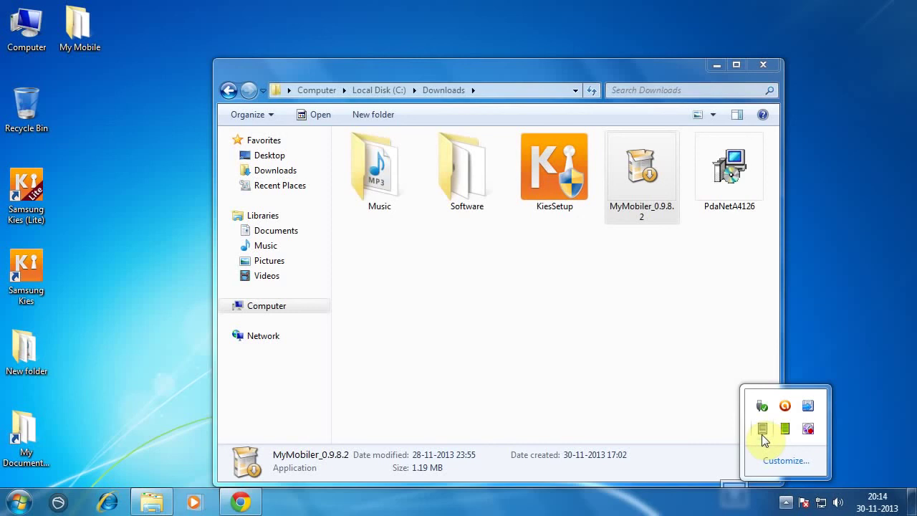
Choose Connect from MyMobiler's tray menu to mirror the phone's screen over USB.
{"action": "right_click", "coordinate": [761, 434]}
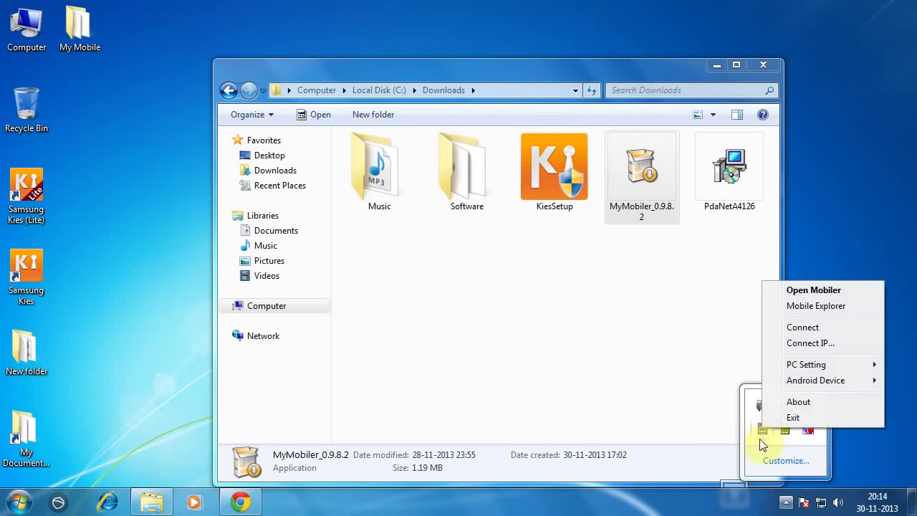
{"action": "left_click", "coordinate": [803, 329]}
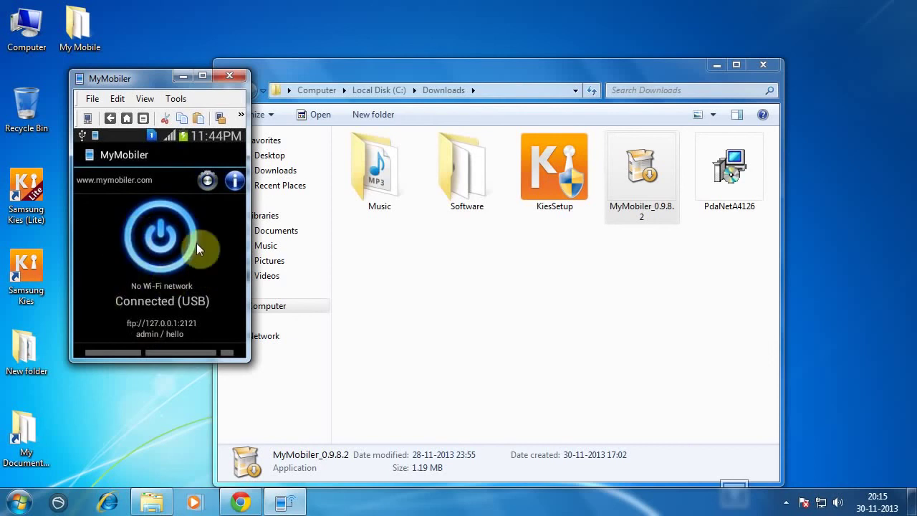
Return the phone to its home screen, swipe through the app drawer pages, and launch Camera.
{"action": "left_click", "coordinate": [125, 119]}
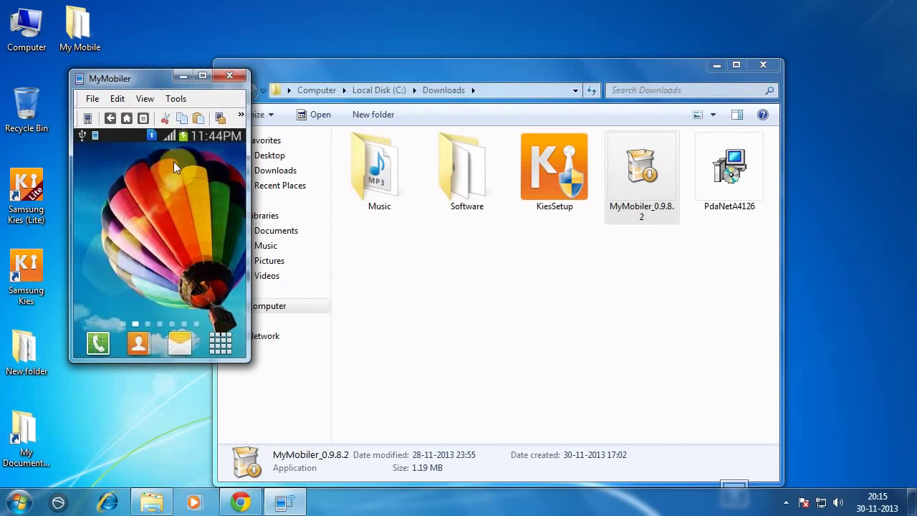
{"action": "left_click", "coordinate": [220, 344]}
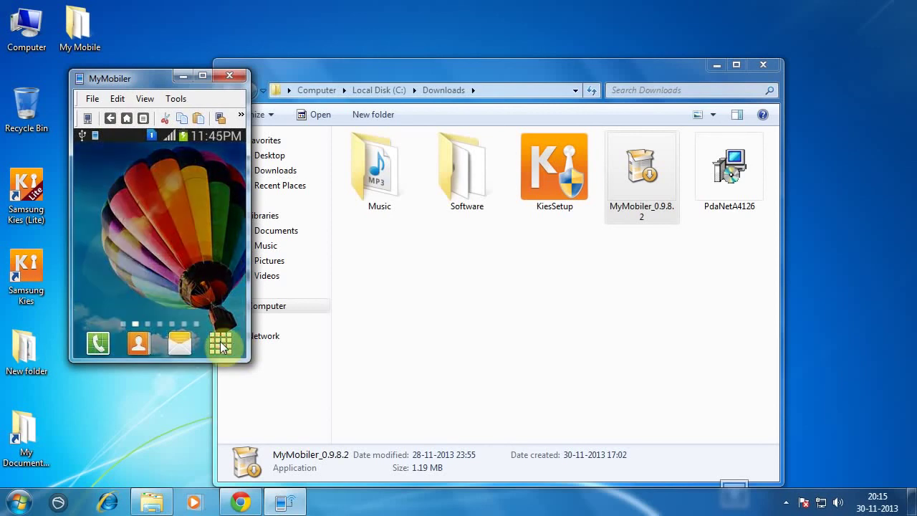
{"action": "left_click_drag", "start_coordinate": [107, 280], "coordinate": [285, 279]}
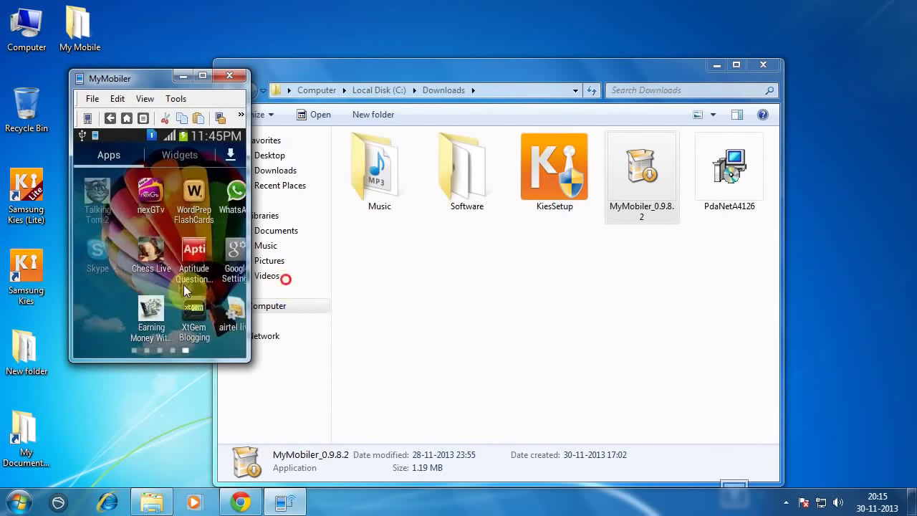
{"action": "left_click_drag", "start_coordinate": [125, 285], "coordinate": [266, 285]}
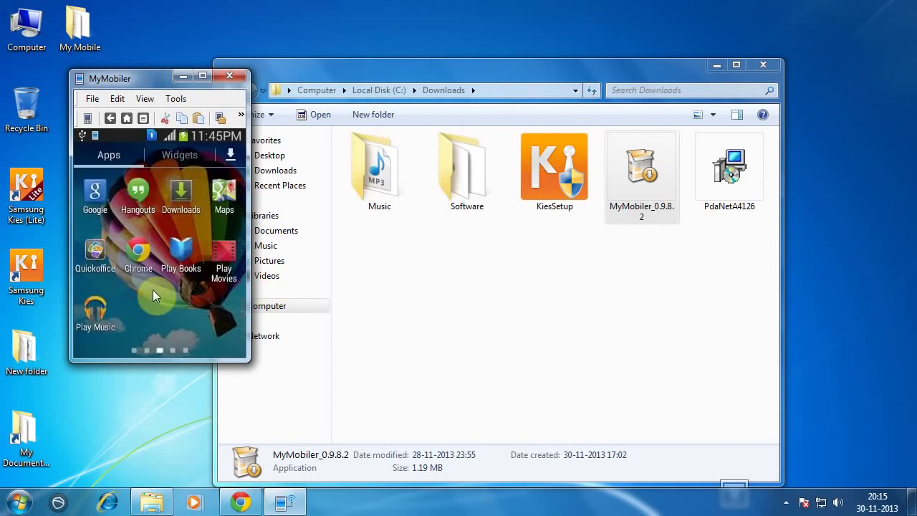
{"action": "left_click_drag", "start_coordinate": [153, 289], "coordinate": [282, 295]}
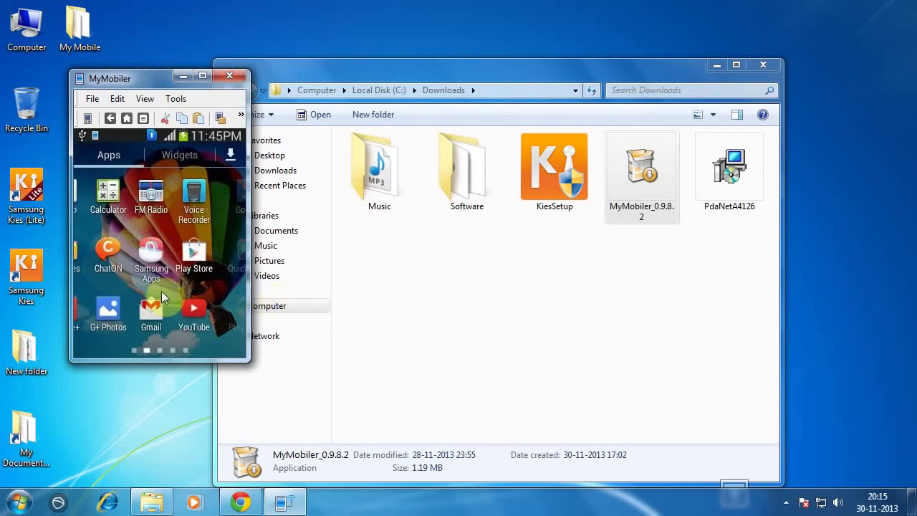
{"action": "left_click_drag", "start_coordinate": [154, 286], "coordinate": [308, 303]}
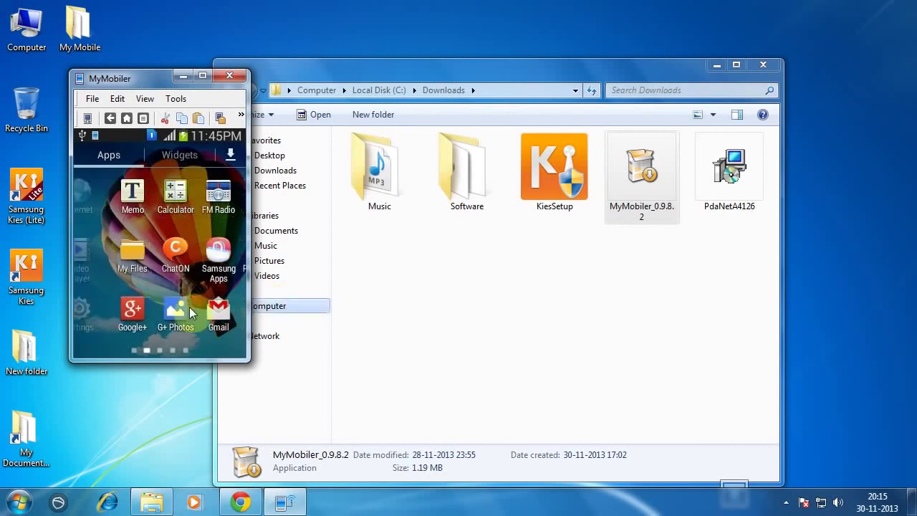
{"action": "left_click", "coordinate": [136, 257]}
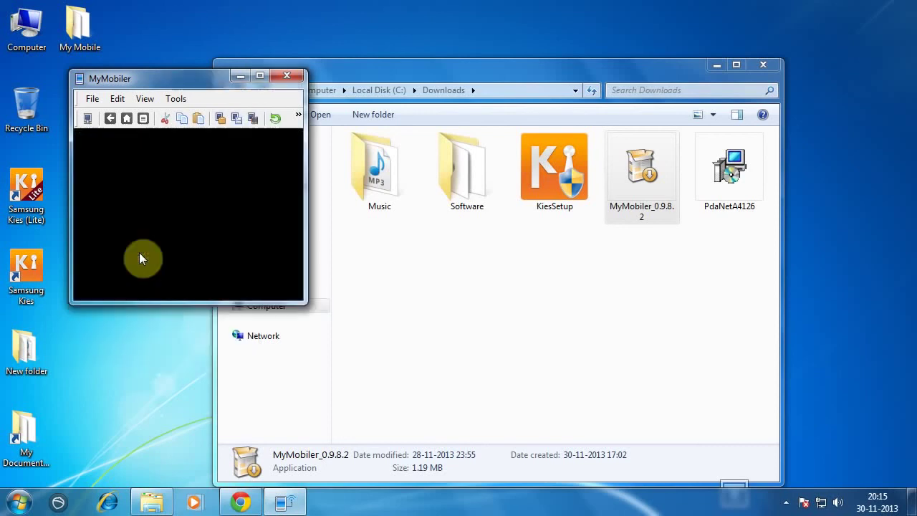